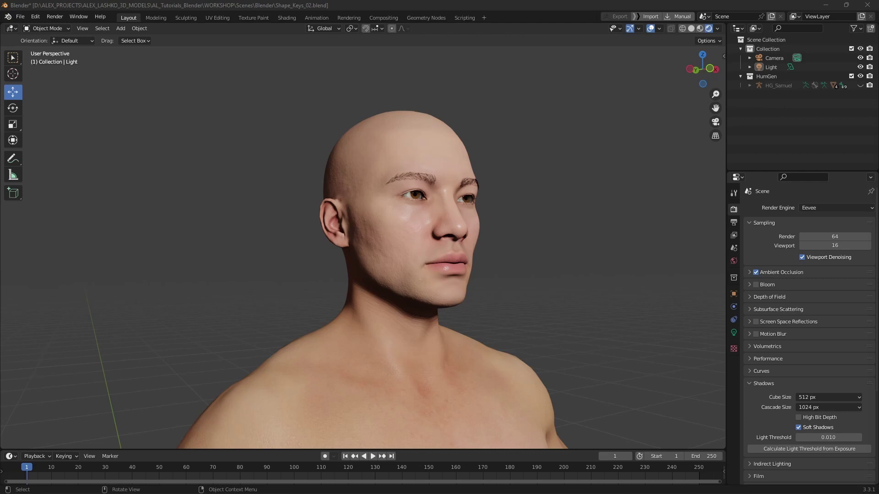
# - Select the HG_Body mesh in the viewport so it replaces the Light as the active object
pyautogui.click(833, 85)
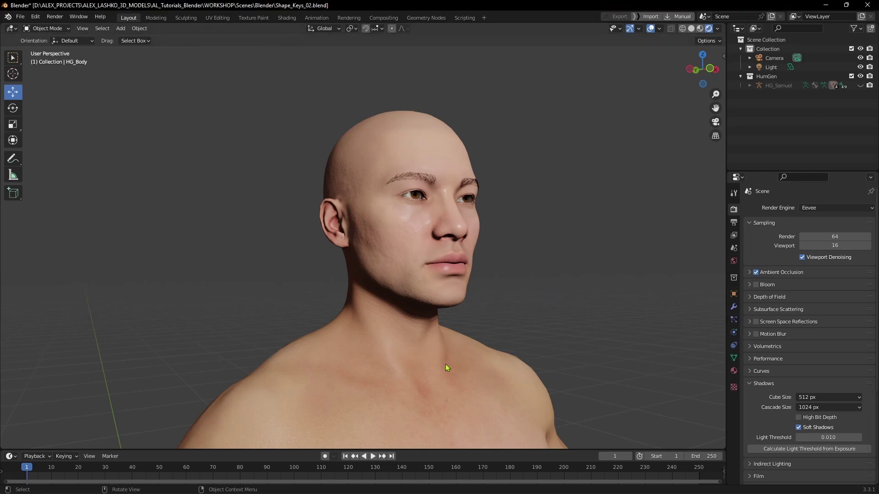
# - Add a Basis shape key to HG_Body in the Object Data Shape Keys panel
pyautogui.click(435, 344)
pyautogui.moveTo(529, 278); pyautogui.dragTo(514, 290, button='middle')
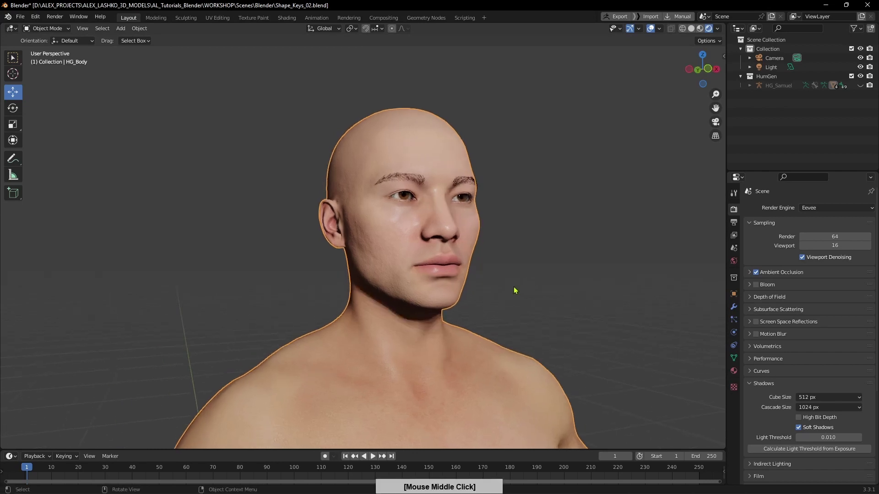
pyautogui.click(734, 359)
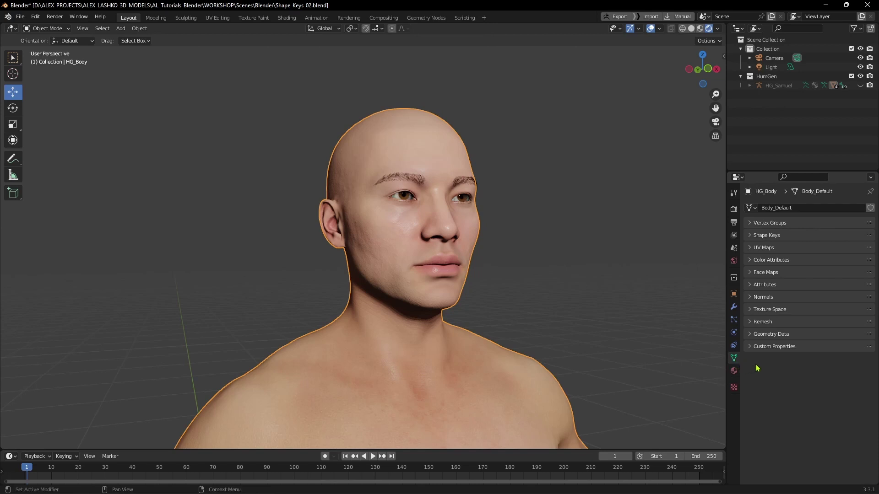
pyautogui.click(751, 236)
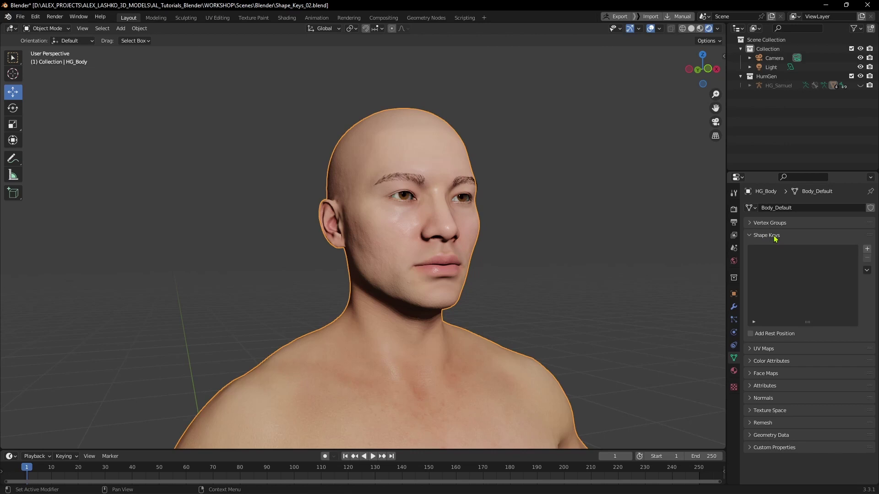
pyautogui.click(868, 250)
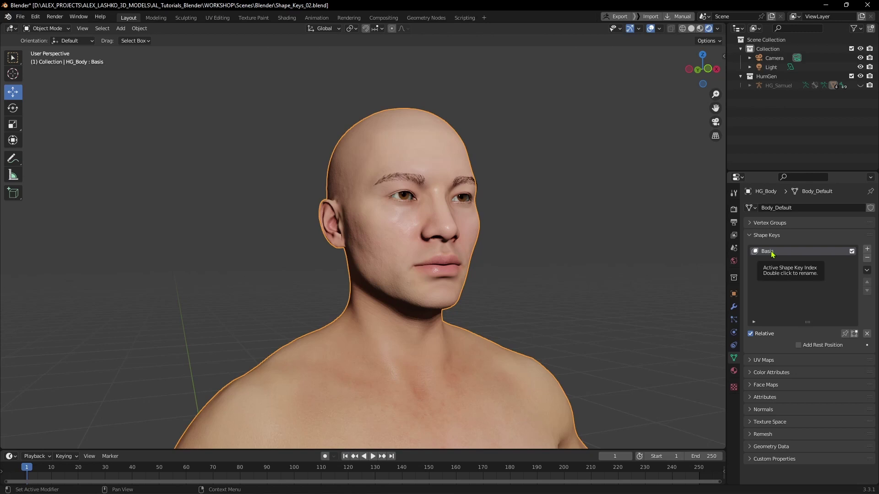
# - Add a second shape key named Ears, raise its value to 1.000, and save the file
pyautogui.click(867, 250)
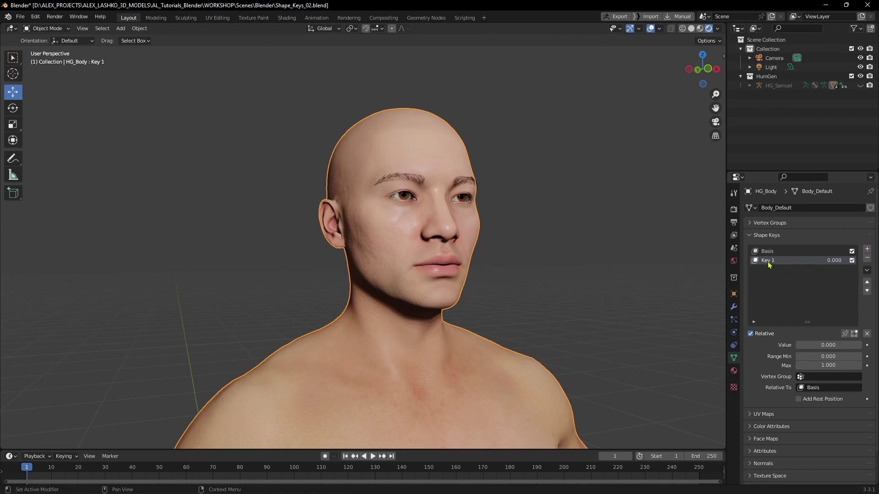
pyautogui.hotkey('ctrl', 's')
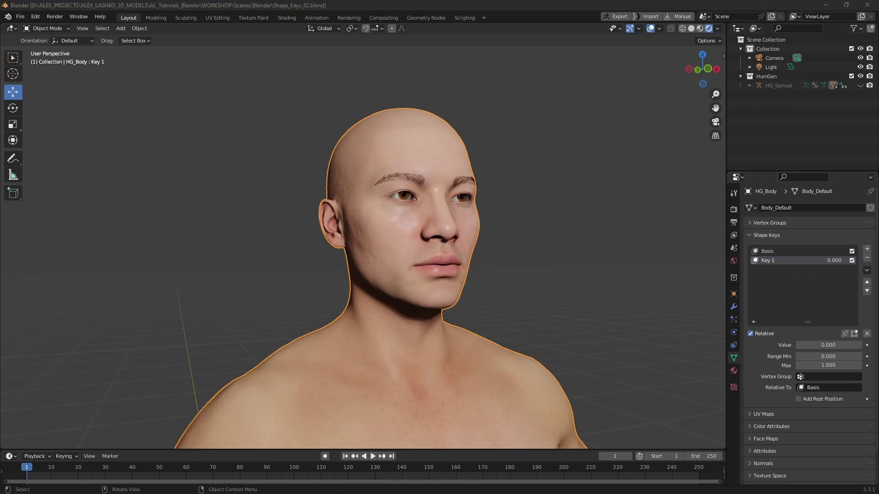
pyautogui.doubleClick(774, 261)
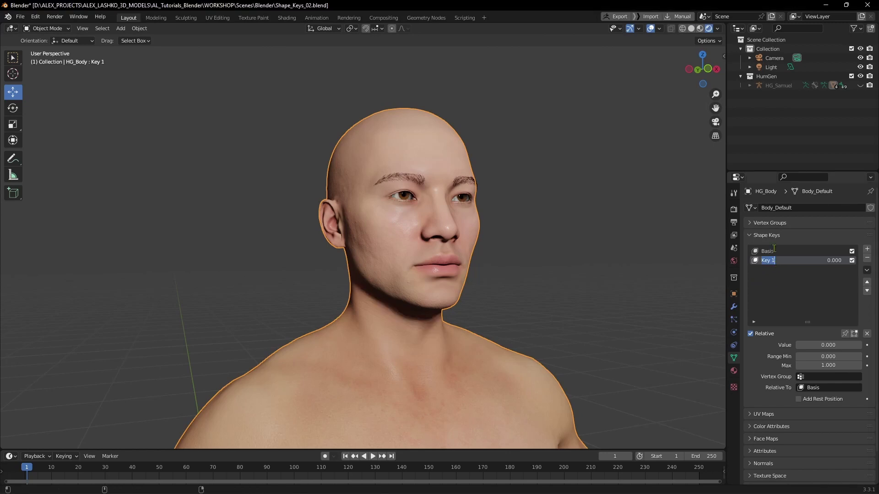
pyautogui.write('Ears')
pyautogui.press('Return')
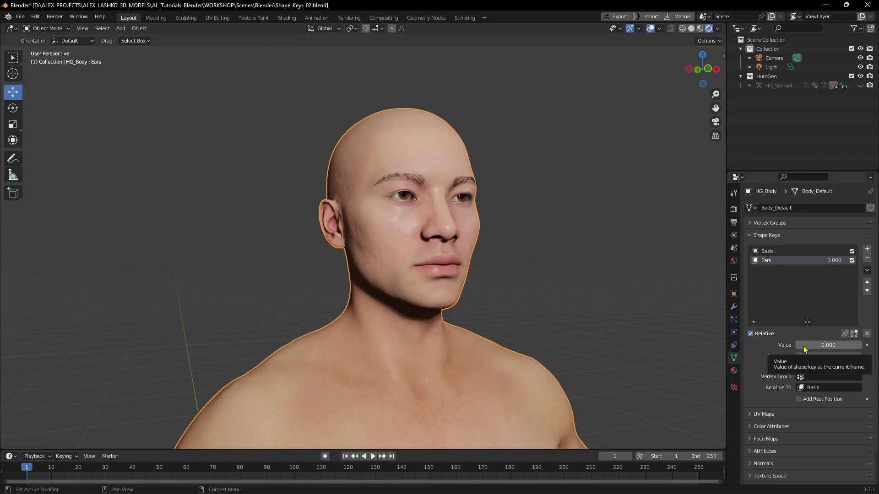
pyautogui.moveTo(804, 347); pyautogui.dragTo(878, 346)
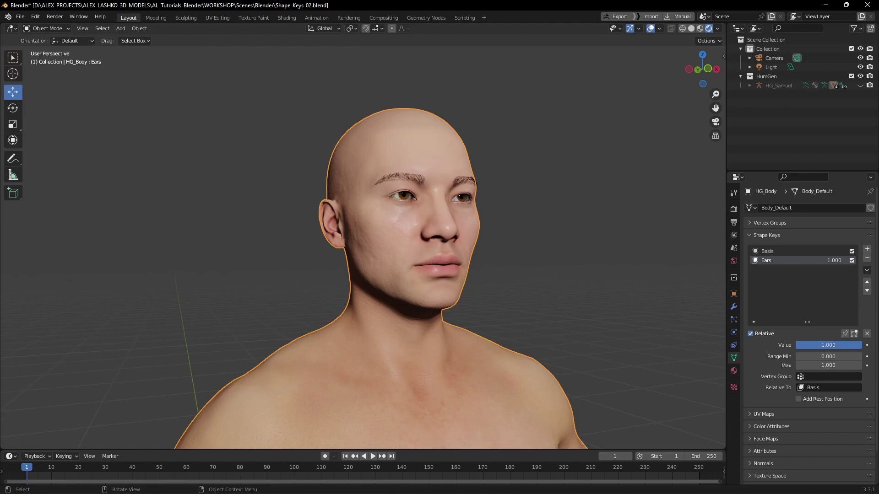
pyautogui.hotkey('ctrl', 's')
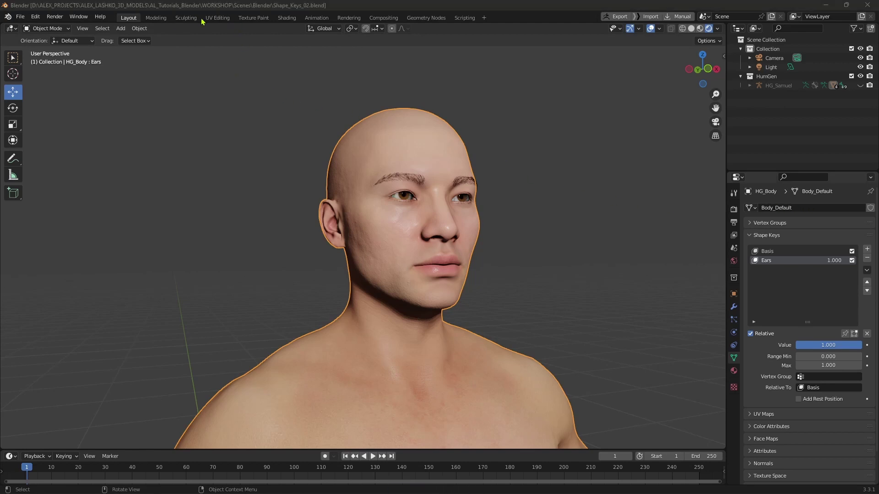
# - Enter the Sculpting workspace, widen the toolbar to show brush names, and enable X mirror symmetry
pyautogui.click(186, 20)
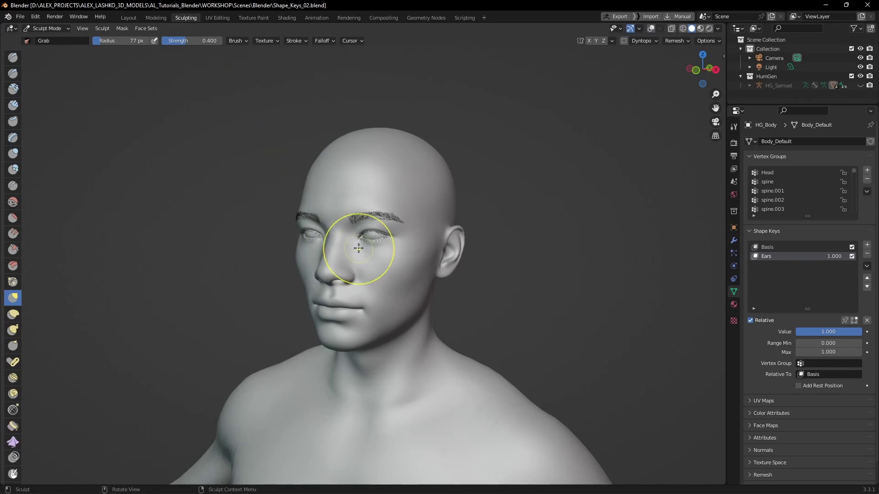
pyautogui.moveTo(350, 255)
pyautogui.mouseDown(button='middle')
pyautogui.moveTo(375, 238)
pyautogui.moveTo(366, 241)
pyautogui.mouseUp(button='middle')
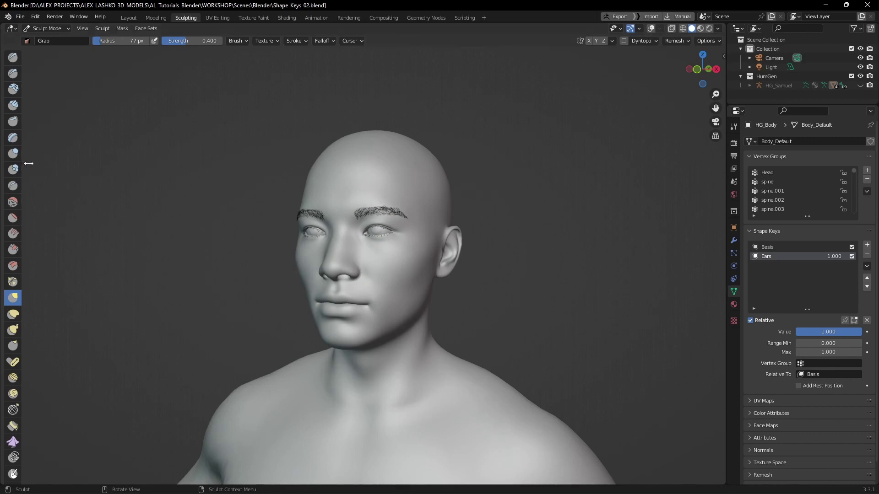
pyautogui.moveTo(25, 164); pyautogui.dragTo(89, 164)
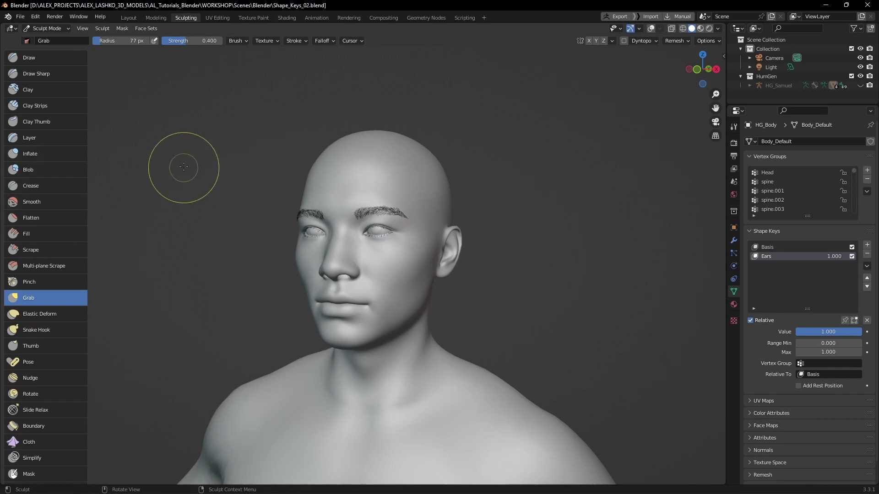
pyautogui.click(589, 40)
pyautogui.moveTo(481, 181); pyautogui.dragTo(500, 185, button='middle')
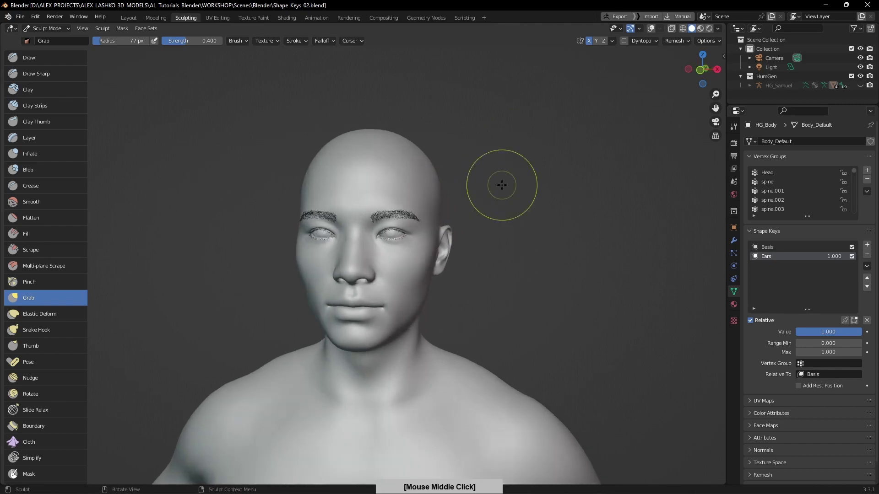
pyautogui.moveTo(402, 183); pyautogui.dragTo(517, 259, button='middle')
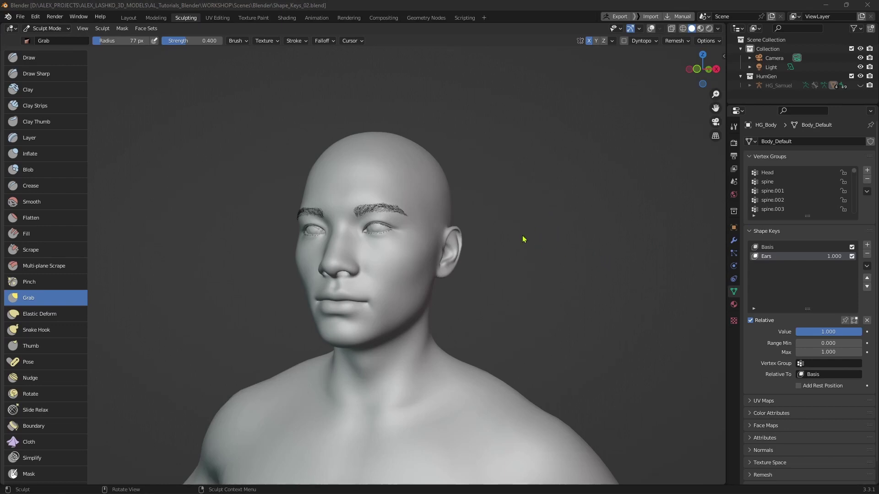
# - Pull the ear's upper rim up and out into a pointed elf tip with the Grab brush
pyautogui.click(30, 298)
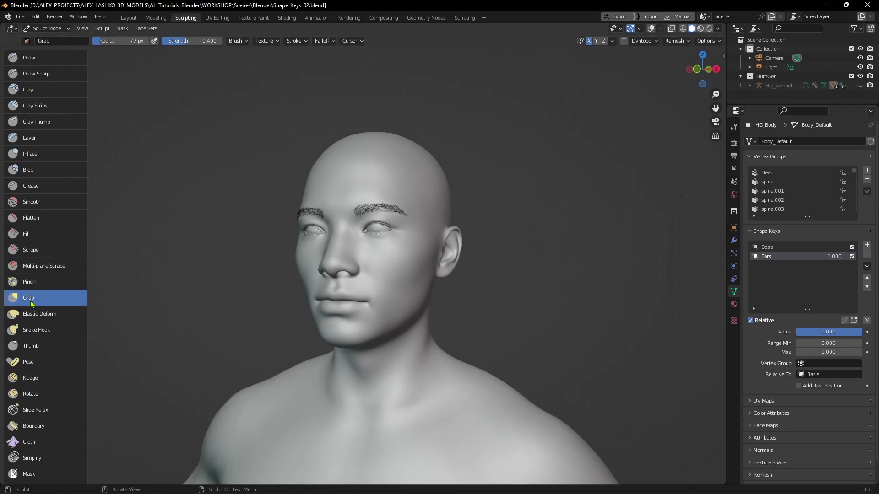
pyautogui.moveTo(514, 246)
pyautogui.mouseDown(button='middle')
pyautogui.moveTo(488, 222)
pyautogui.moveTo(557, 206)
pyautogui.moveTo(542, 204)
pyautogui.mouseUp(button='middle')
pyautogui.moveTo(500, 231); pyautogui.dragTo(506, 229)
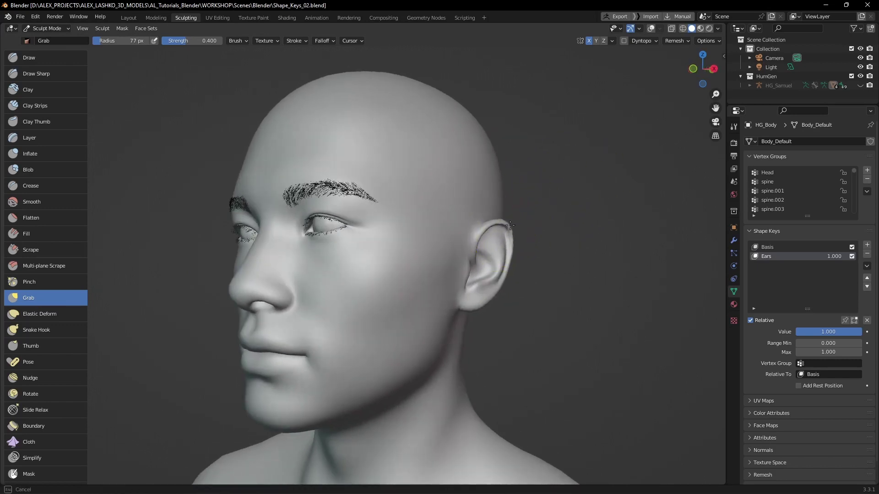
pyautogui.moveTo(549, 203); pyautogui.dragTo(513, 203, button='middle')
pyautogui.moveTo(513, 202)
pyautogui.mouseDown()
pyautogui.moveTo(510, 225)
pyautogui.moveTo(543, 191)
pyautogui.mouseUp()
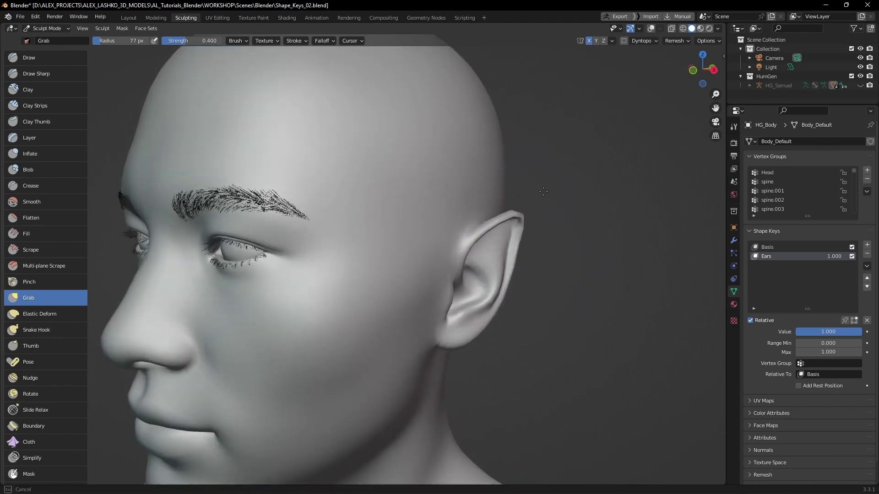
pyautogui.moveTo(553, 202); pyautogui.dragTo(543, 175, button='middle')
# - Turn on viewport overlays and bring up the overlay settings for the wireframe
pyautogui.click(650, 28)
pyautogui.moveTo(619, 83); pyautogui.dragTo(547, 185, button='middle')
pyautogui.click(660, 29)
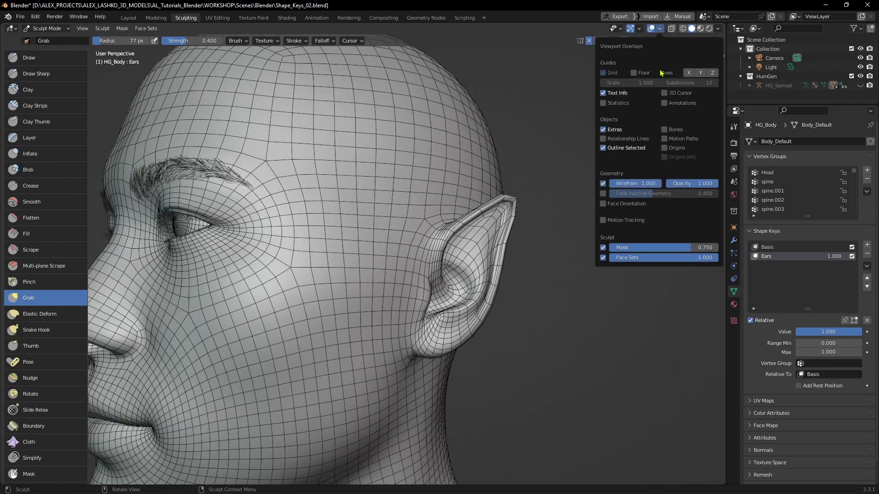
# - Re-toggle the wireframe and settle the brush radius at 108 px after trying 107 and 207 px
pyautogui.click(603, 184)
pyautogui.click(604, 184)
pyautogui.moveTo(572, 204); pyautogui.dragTo(477, 189, button='middle')
pyautogui.press('f')
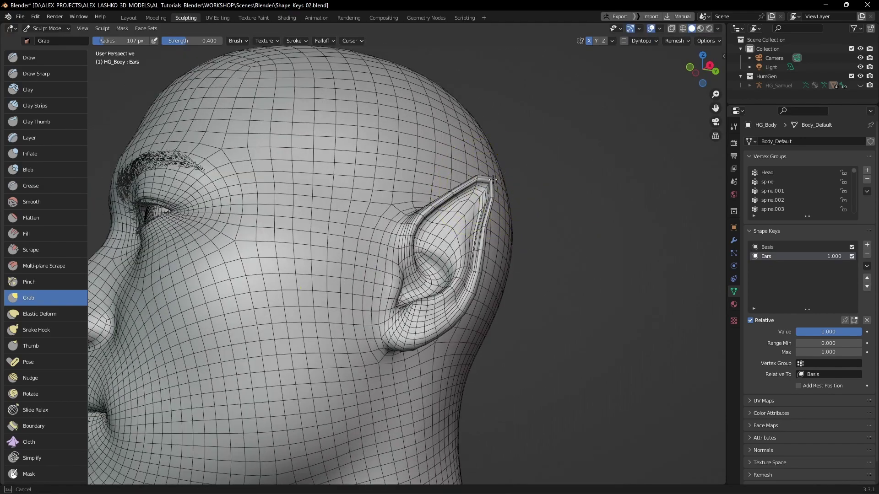
pyautogui.click(553, 162)
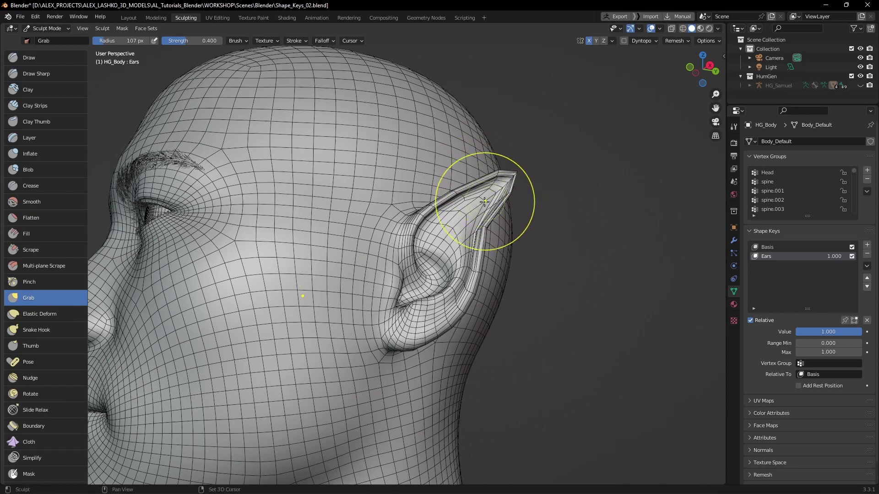
pyautogui.moveTo(514, 202); pyautogui.dragTo(500, 226, button='middle')
pyautogui.press('f')
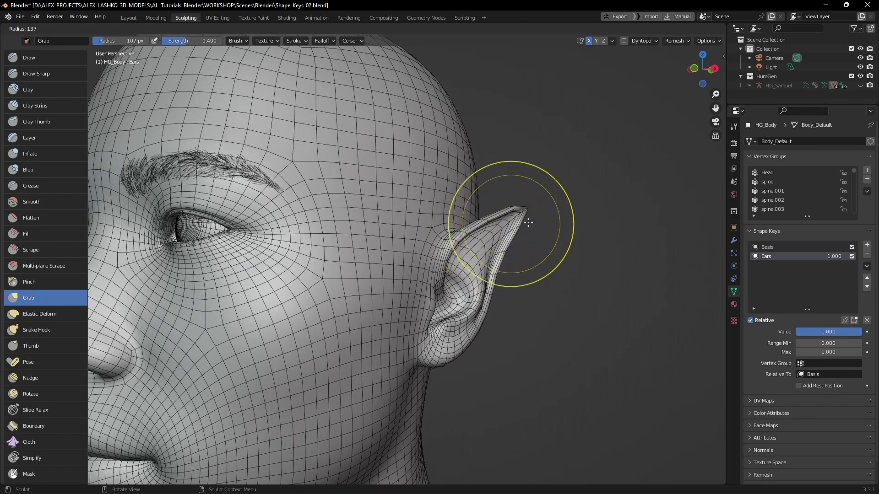
pyautogui.click(554, 222)
pyautogui.press('f')
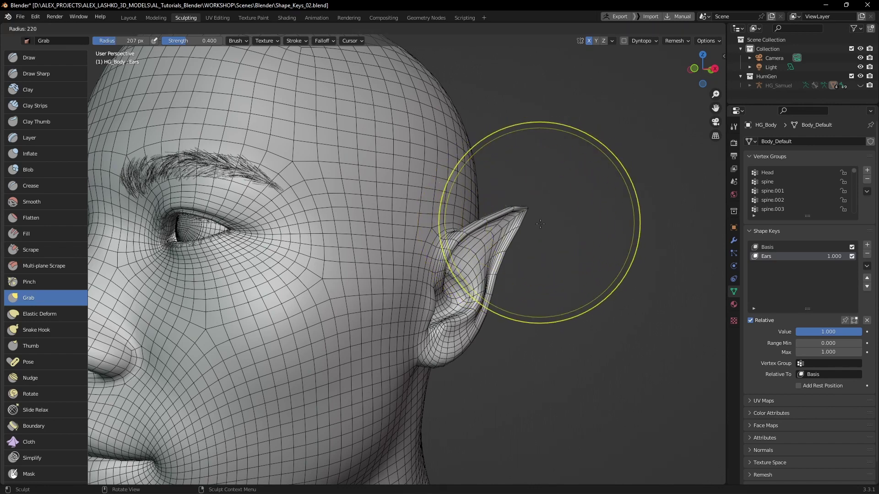
pyautogui.click(503, 223)
# - Inspect the refined elf ear from side and three-quarter views, then save the file
pyautogui.moveTo(503, 223)
pyautogui.mouseDown(button='middle')
pyautogui.moveTo(517, 221)
pyautogui.moveTo(508, 208)
pyautogui.mouseUp(button='middle')
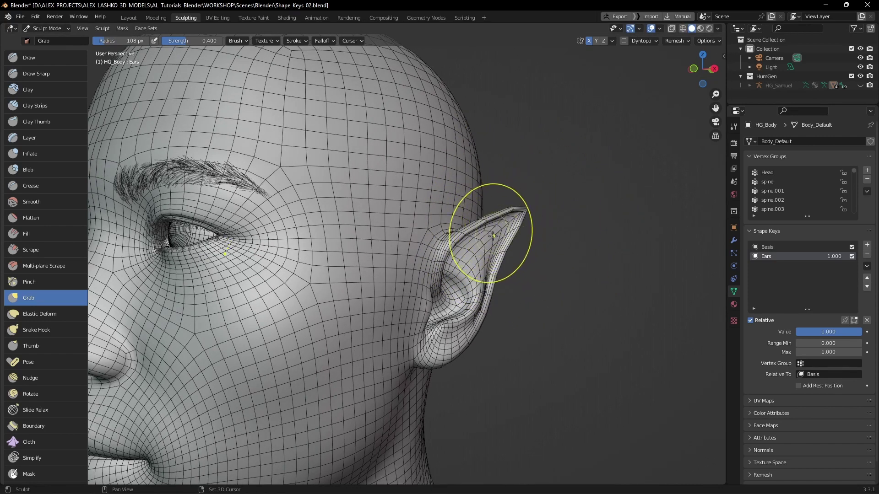
pyautogui.moveTo(483, 236); pyautogui.dragTo(256, 222, button='middle')
pyautogui.moveTo(247, 255)
pyautogui.mouseDown(button='middle')
pyautogui.moveTo(453, 240)
pyautogui.moveTo(530, 259)
pyautogui.moveTo(582, 216)
pyautogui.moveTo(584, 257)
pyautogui.moveTo(535, 261)
pyautogui.moveTo(506, 235)
pyautogui.moveTo(515, 290)
pyautogui.moveTo(559, 275)
pyautogui.mouseUp(button='middle')
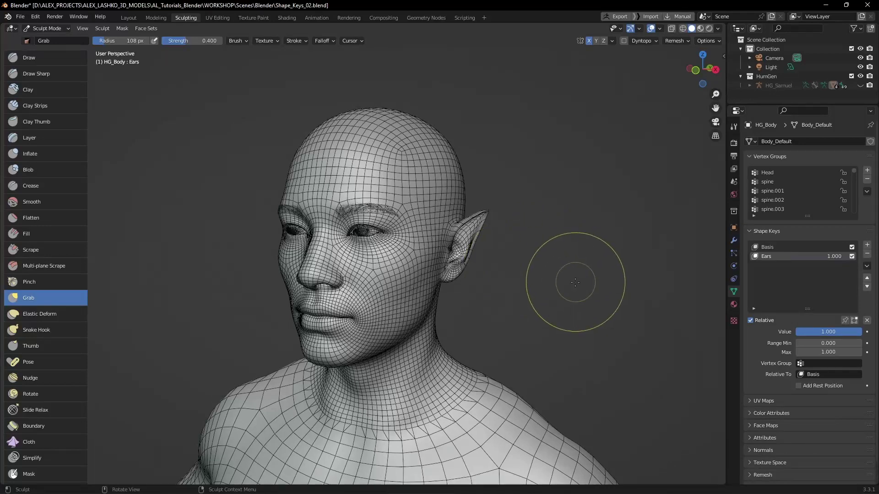
pyautogui.hotkey('ctrl', 's')
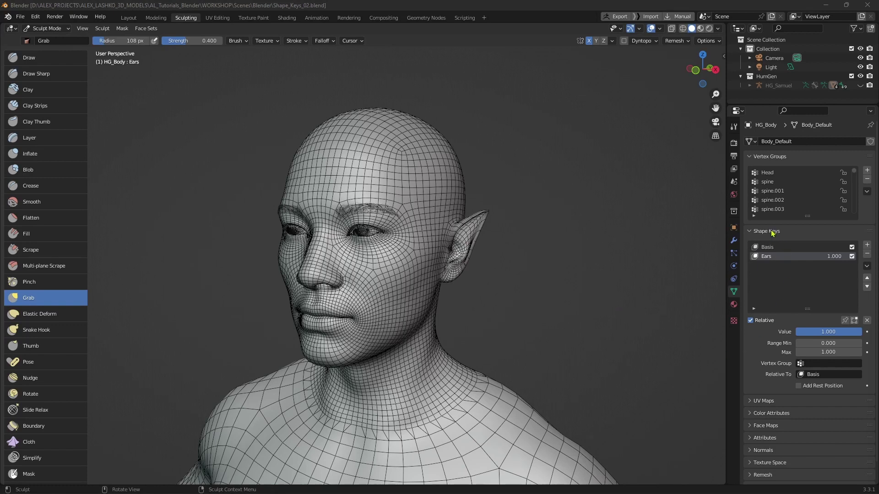
# - Add a third shape key named Face, raise its value to 1.000, and save
pyautogui.click(866, 244)
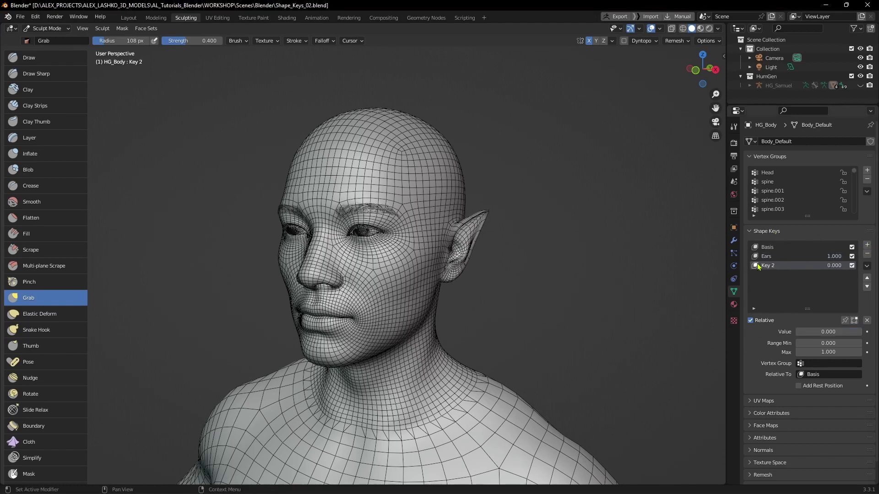
pyautogui.doubleClick(772, 268)
pyautogui.write('Face')
pyautogui.press('Return')
pyautogui.moveTo(807, 335); pyautogui.dragTo(850, 335)
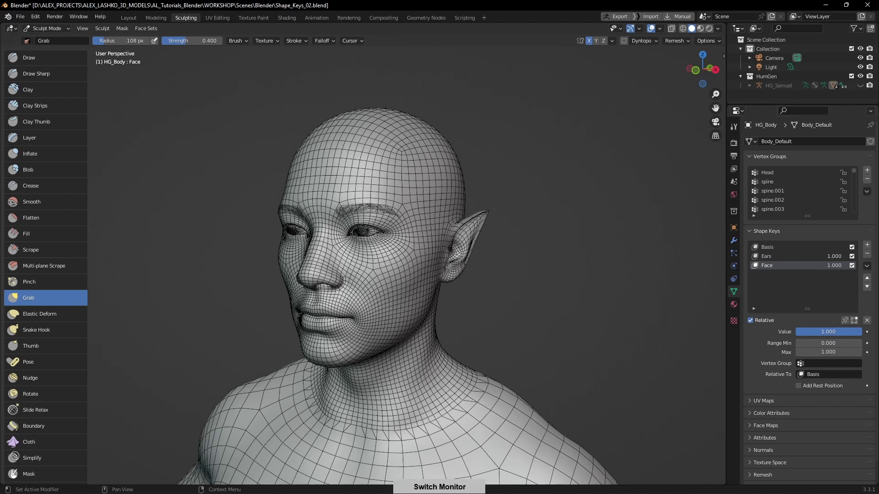
pyautogui.hotkey('ctrl', 's')
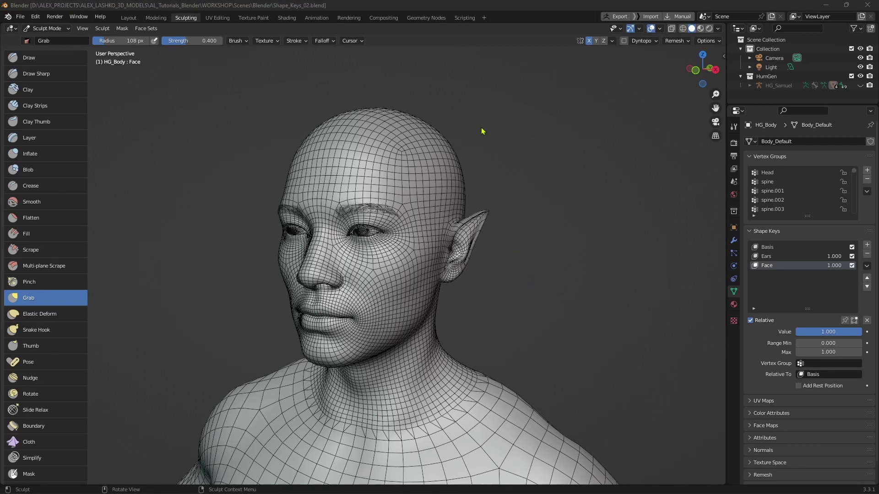
pyautogui.moveTo(508, 183); pyautogui.dragTo(541, 198, button='middle')
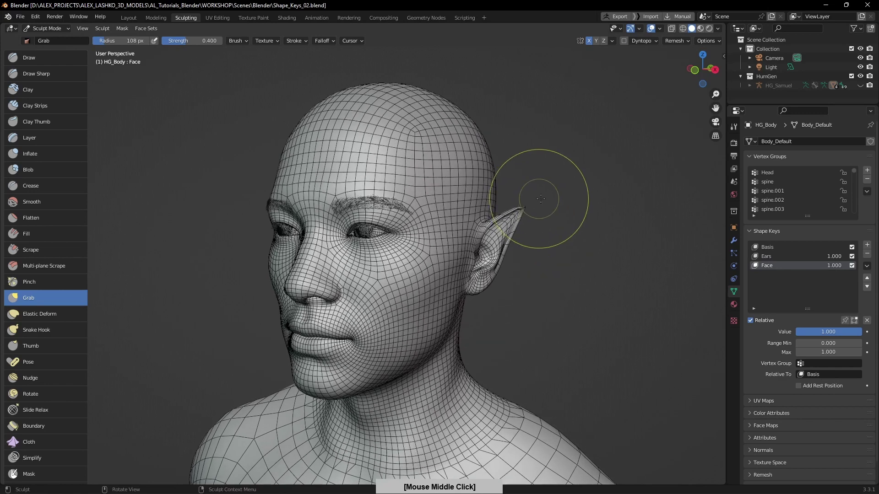
# - Turn off the viewport overlays and orbit to inspect the head as a clean solid sculpt
pyautogui.click(651, 28)
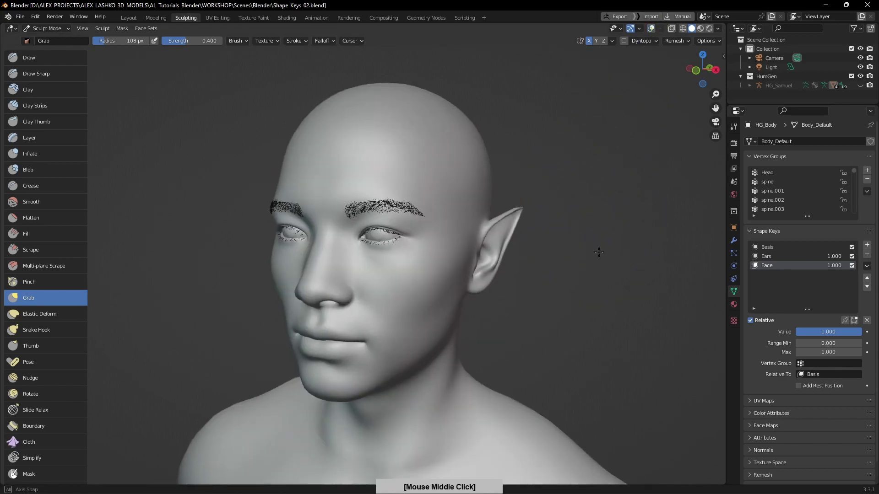
pyautogui.moveTo(599, 252); pyautogui.dragTo(581, 249, button='middle')
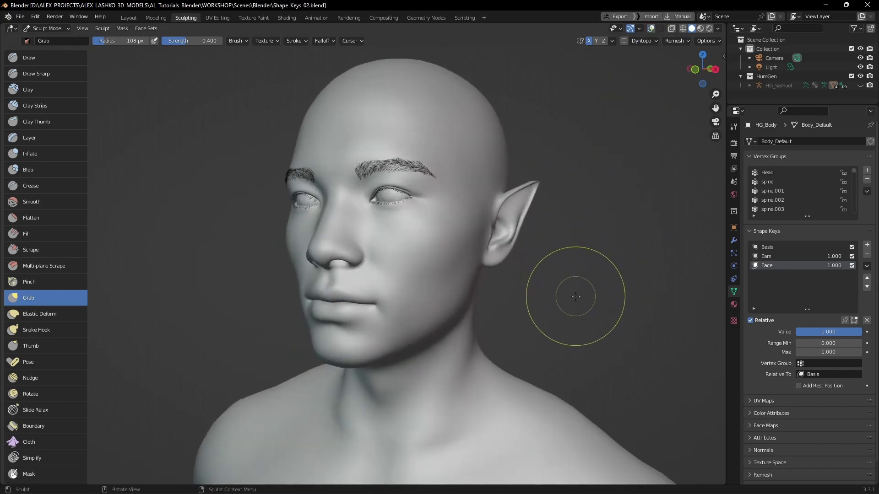
pyautogui.moveTo(563, 247)
pyautogui.mouseDown(button='middle')
pyautogui.moveTo(535, 245)
pyautogui.moveTo(451, 304)
pyautogui.moveTo(591, 270)
pyautogui.moveTo(427, 261)
pyautogui.moveTo(559, 275)
pyautogui.moveTo(503, 298)
pyautogui.moveTo(468, 344)
pyautogui.moveTo(408, 275)
pyautogui.moveTo(392, 310)
pyautogui.moveTo(339, 226)
pyautogui.moveTo(321, 216)
pyautogui.moveTo(412, 196)
pyautogui.mouseUp(button='middle')
# - Switch to the Inflate brush, then back to Grab, while zooming and orbiting the head
pyautogui.press('i')
pyautogui.scroll(3, 392, 310)
pyautogui.scroll(-2, 371, 276)
pyautogui.moveTo(372, 276); pyautogui.dragTo(403, 256, button='middle')
pyautogui.press('g')
pyautogui.scroll(-2, 381, 257)
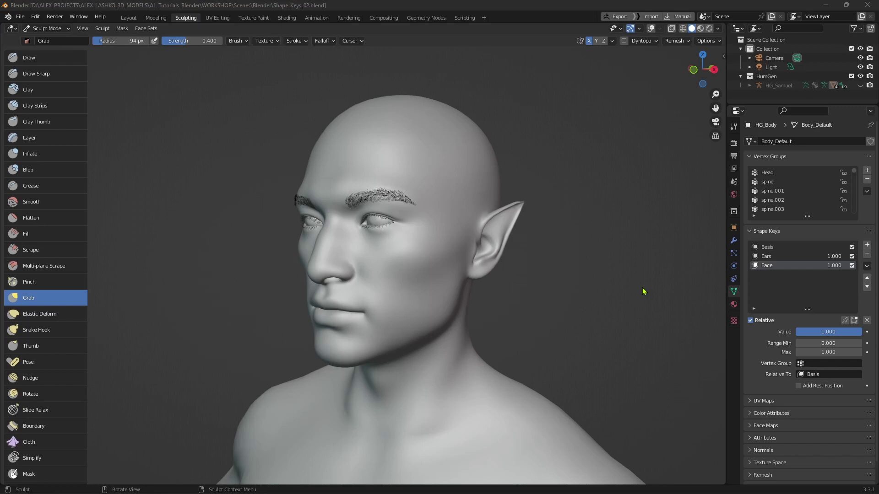
# - Select the Ears shape key and lower its value to 0.600
pyautogui.click(773, 256)
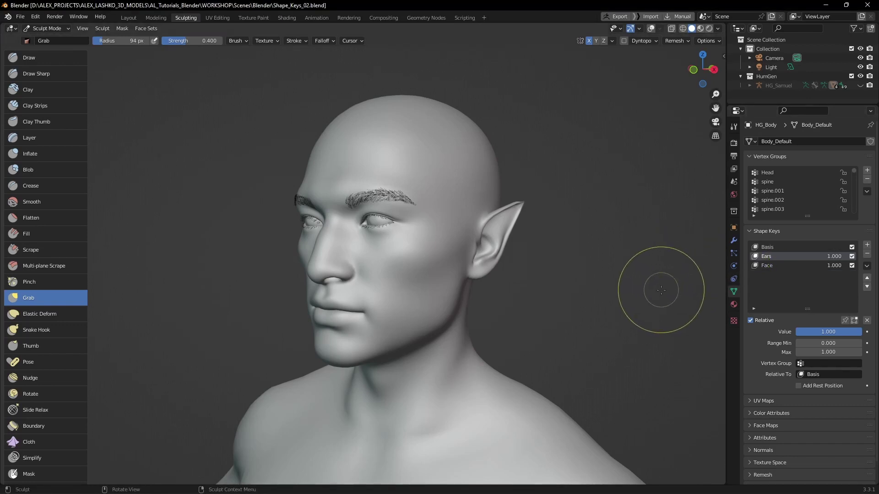
pyautogui.moveTo(842, 332); pyautogui.dragTo(823, 333)
pyautogui.click(837, 330)
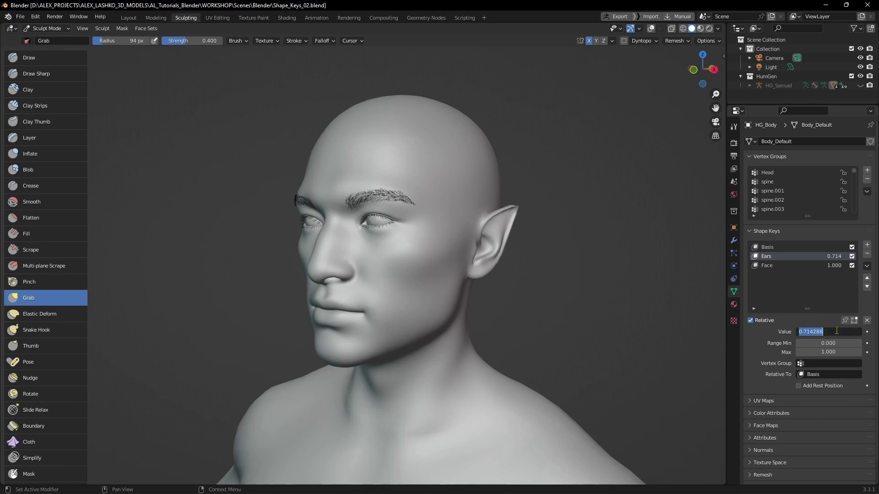
pyautogui.press('Return')
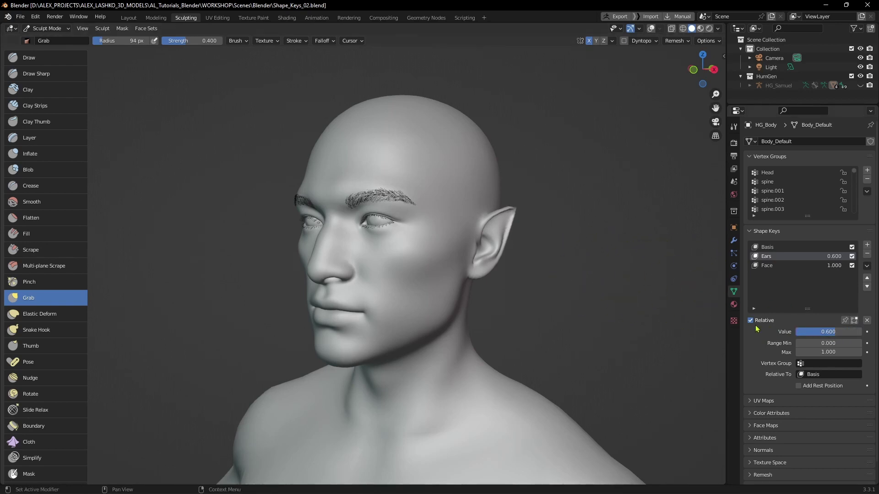
pyautogui.moveTo(619, 261)
pyautogui.mouseDown(button='middle')
pyautogui.moveTo(658, 257)
pyautogui.moveTo(613, 251)
pyautogui.mouseUp(button='middle')
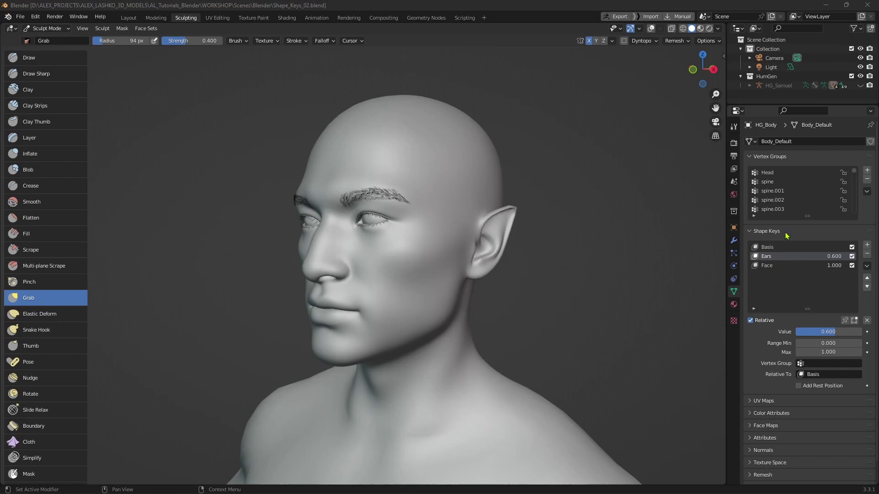
# - Raise Ears to 1.000, then set its range maximum to 2.000 and push the value to 2.000
pyautogui.middleClick(614, 281)
pyautogui.moveTo(821, 334); pyautogui.dragTo(856, 334)
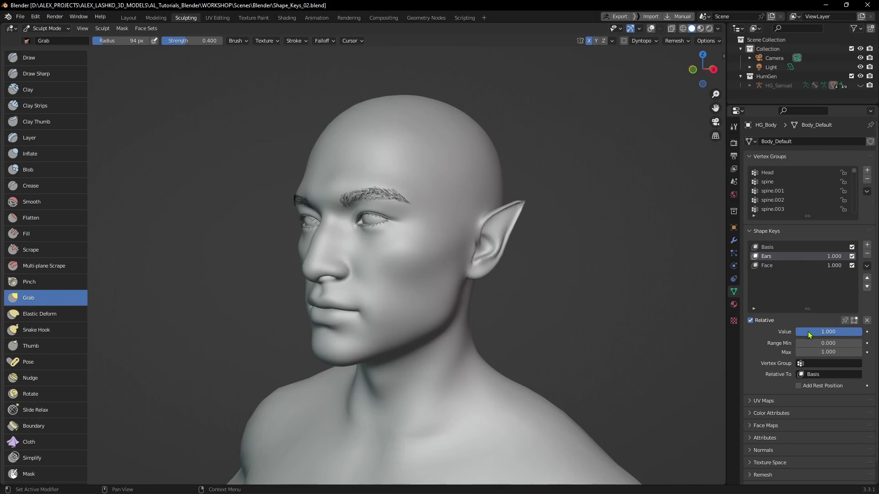
pyautogui.moveTo(624, 308); pyautogui.dragTo(660, 316, button='middle')
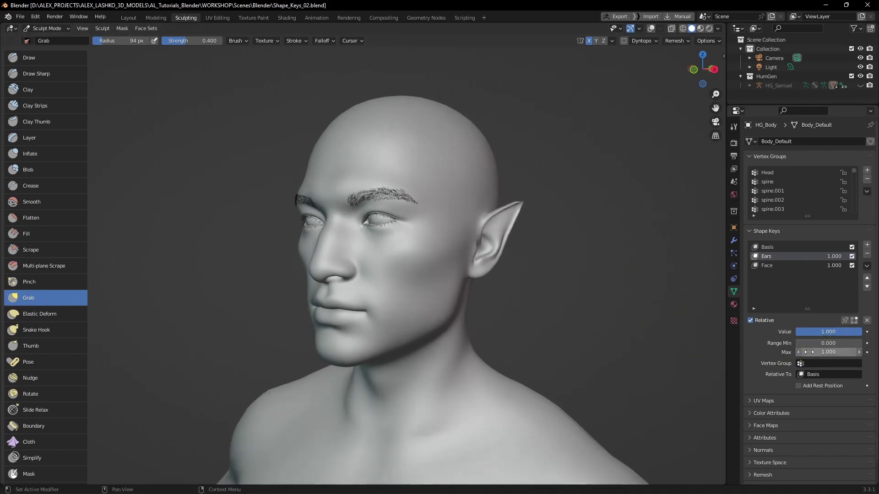
pyautogui.click(828, 352)
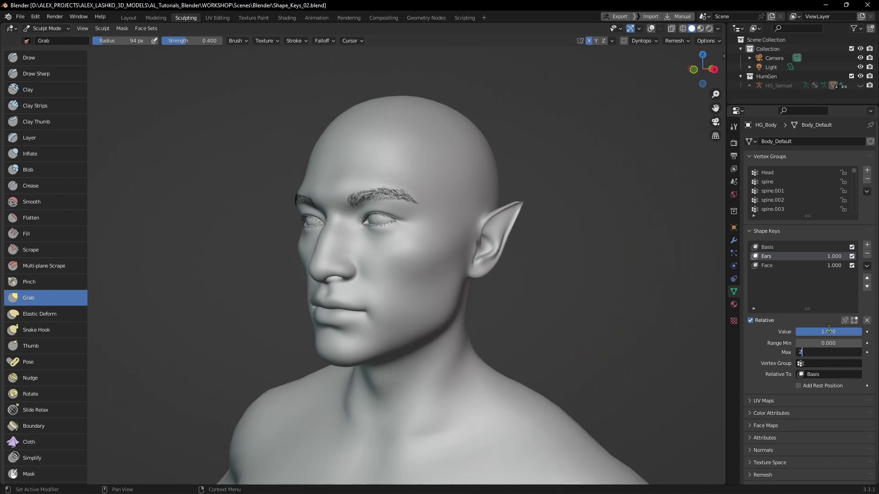
pyautogui.press('Return')
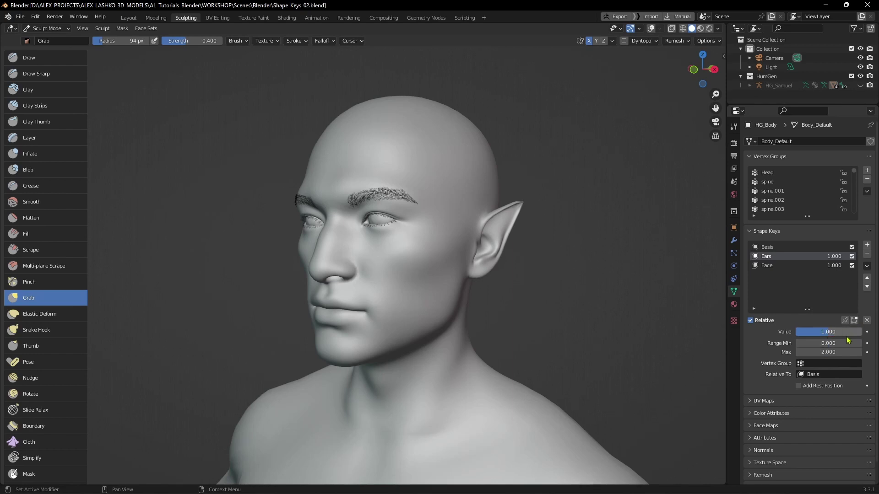
pyautogui.moveTo(826, 333); pyautogui.dragTo(871, 334)
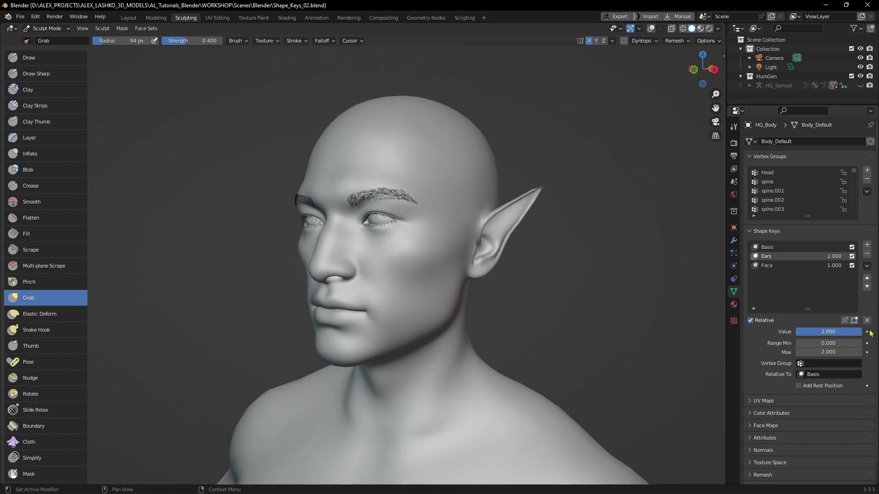
pyautogui.moveTo(599, 282); pyautogui.dragTo(549, 290, button='middle')
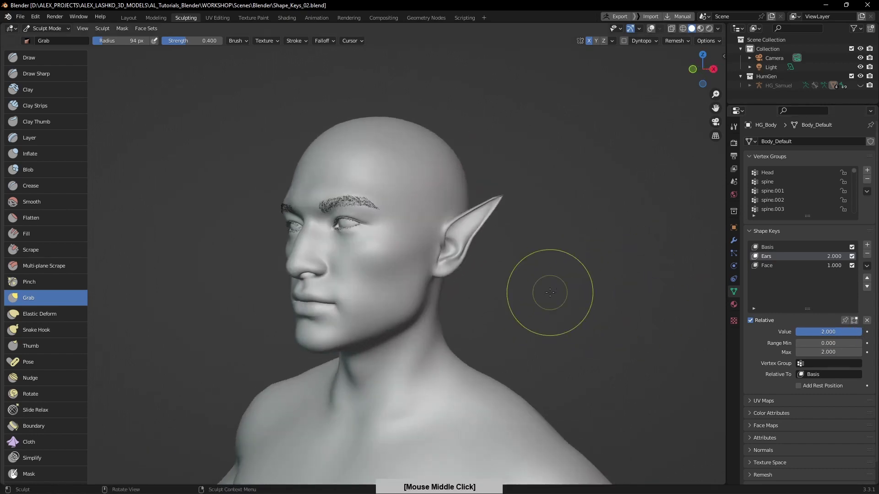
# - Return the Ears value to 1.000 and reset its range maximum to 1.000
pyautogui.moveTo(847, 334); pyautogui.dragTo(811, 334)
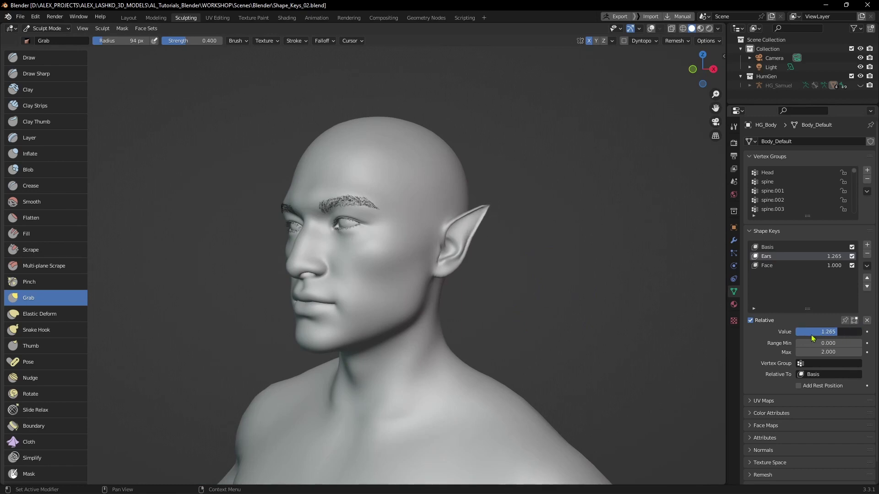
pyautogui.click(811, 334)
pyautogui.write('1')
pyautogui.press('Return')
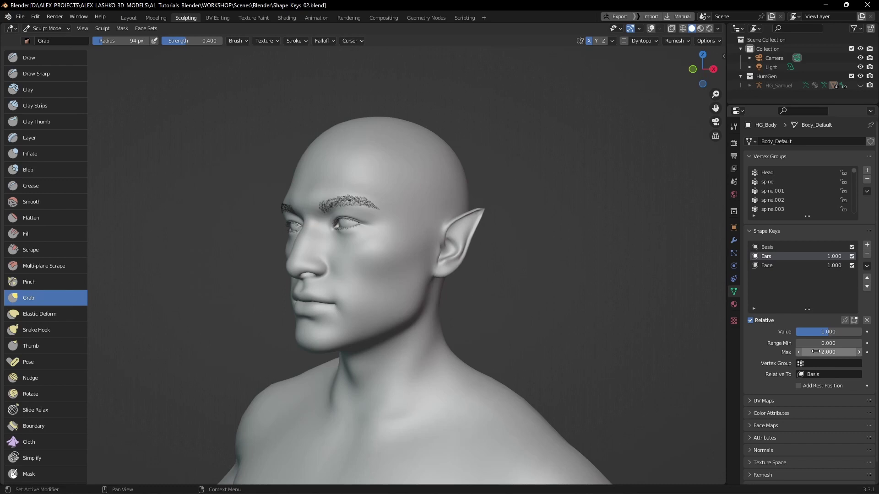
pyautogui.click(837, 353)
pyautogui.press('Return')
pyautogui.moveTo(571, 267)
pyautogui.mouseDown(button='middle')
pyautogui.moveTo(584, 293)
pyautogui.moveTo(579, 280)
pyautogui.moveTo(592, 280)
pyautogui.moveTo(565, 281)
pyautogui.moveTo(556, 269)
pyautogui.mouseUp(button='middle')
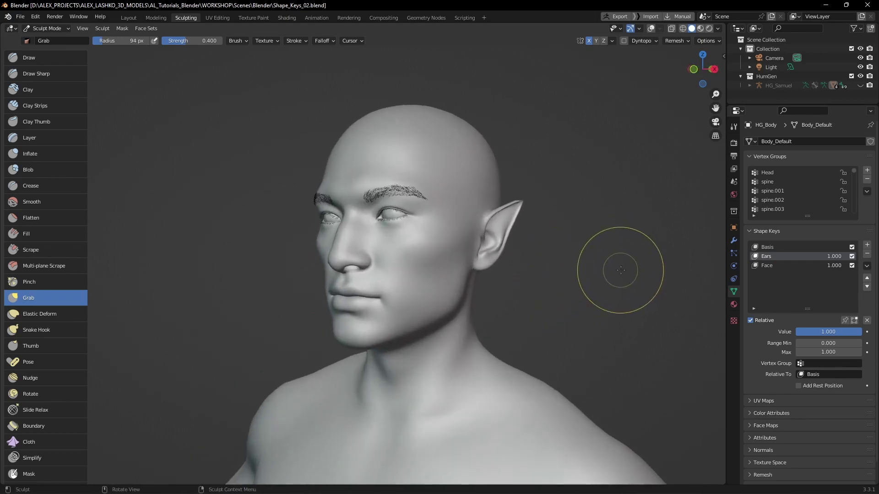
# - Save Shape_Keys_02.blend, then uncheck the Ears and Face shape keys to reveal the unmodified head
pyautogui.hotkey('ctrl', 's')
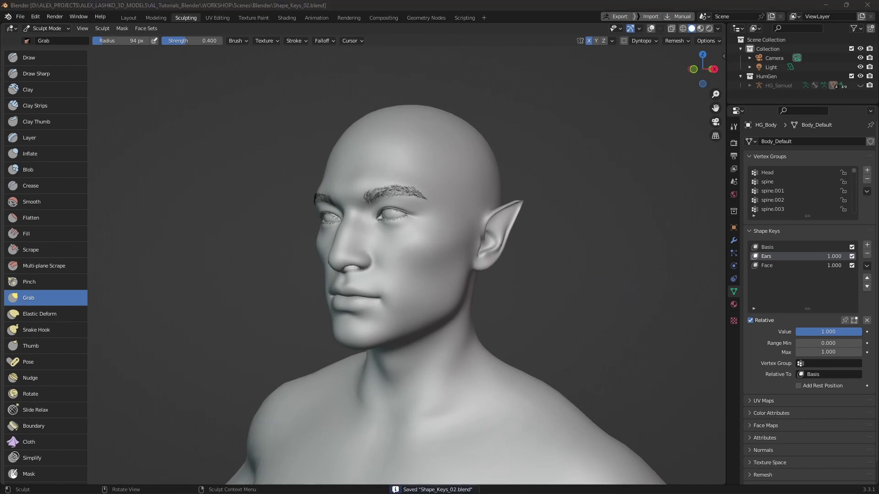
pyautogui.moveTo(589, 275); pyautogui.dragTo(673, 286, button='middle')
pyautogui.click(852, 256)
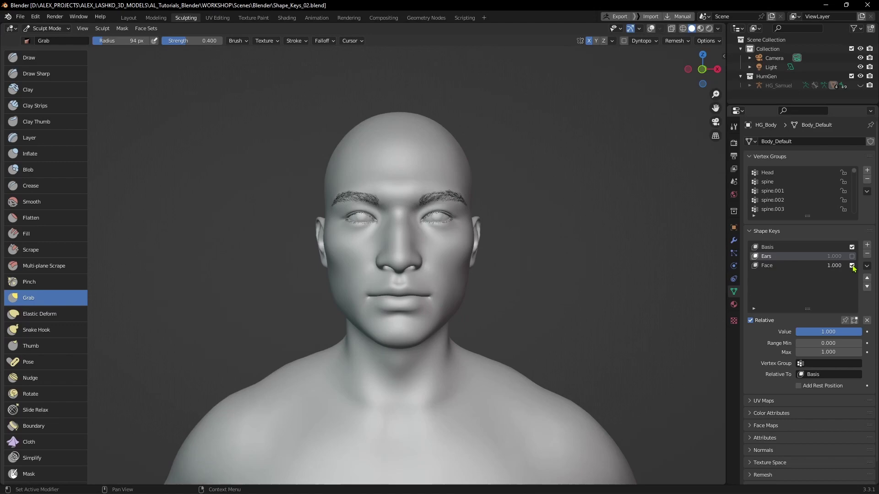
pyautogui.click(852, 266)
pyautogui.moveTo(619, 296); pyautogui.dragTo(592, 286, button='middle')
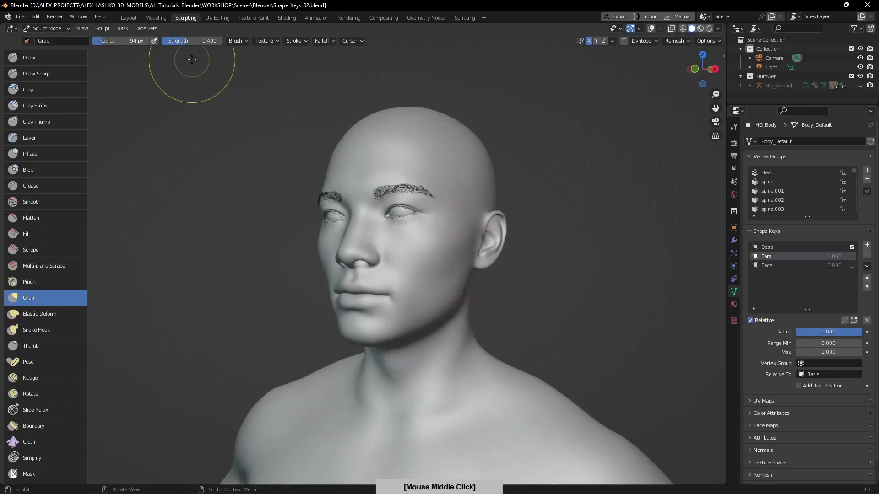
# - Switch to the Layout workspace and view the textured head in Rendered shading
pyautogui.click(127, 18)
pyautogui.moveTo(528, 245); pyautogui.dragTo(517, 256, button='middle')
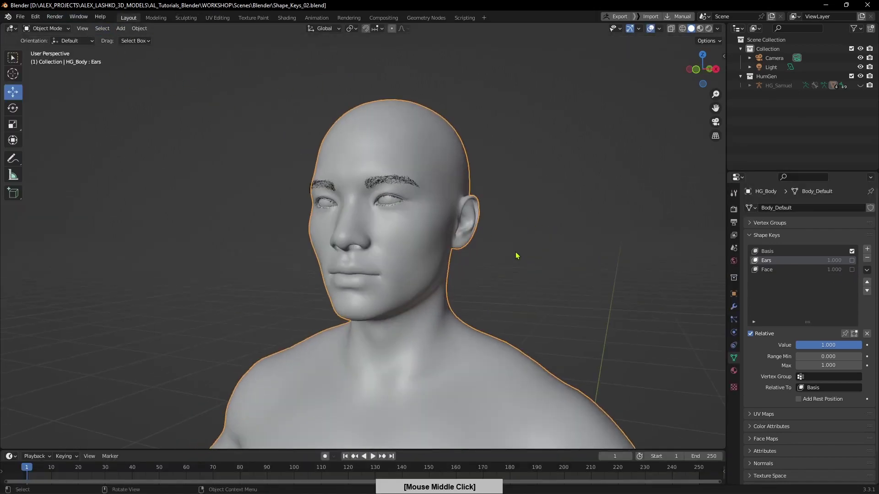
pyautogui.click(709, 28)
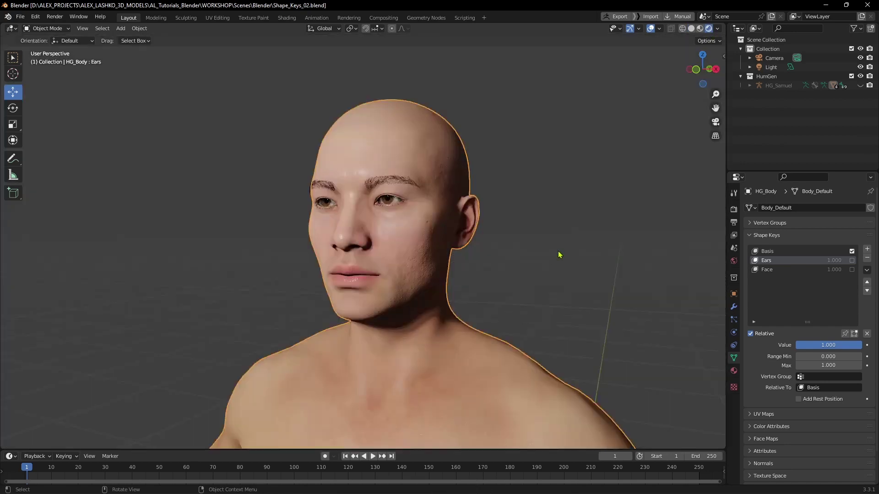
pyautogui.moveTo(559, 255); pyautogui.dragTo(707, 269, button='middle')
# - Enable the Ears and Face shape keys, then toggle Ears off and on in left profile
pyautogui.click(852, 260)
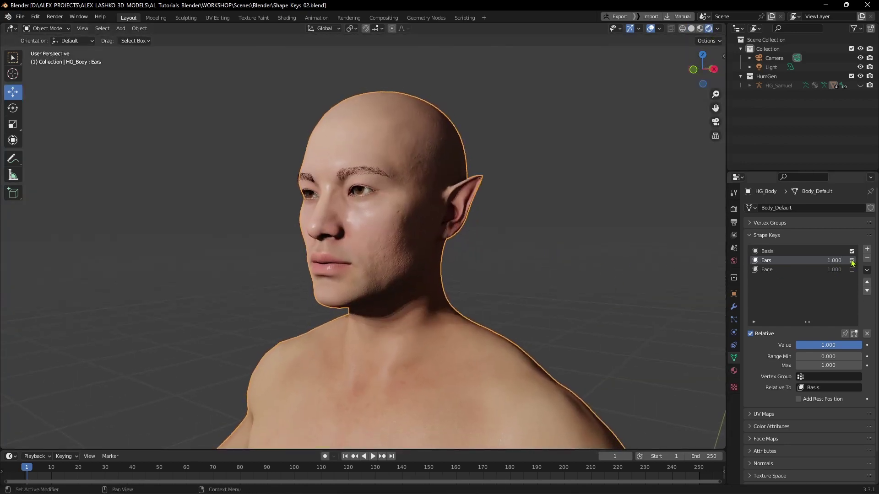
pyautogui.moveTo(588, 269); pyautogui.dragTo(732, 275, button='middle')
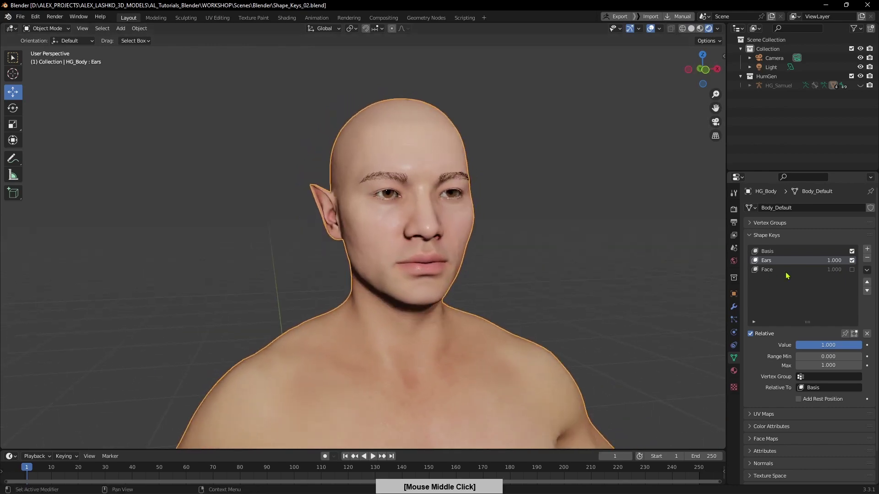
pyautogui.click(852, 269)
pyautogui.moveTo(569, 265)
pyautogui.mouseDown(button='middle')
pyautogui.moveTo(467, 259)
pyautogui.moveTo(484, 271)
pyautogui.moveTo(556, 262)
pyautogui.mouseUp(button='middle')
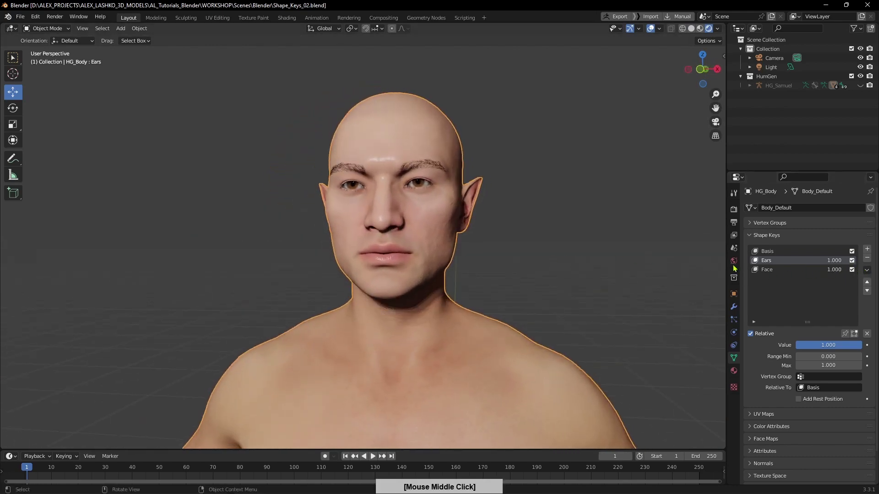
pyautogui.click(851, 260)
pyautogui.click(851, 261)
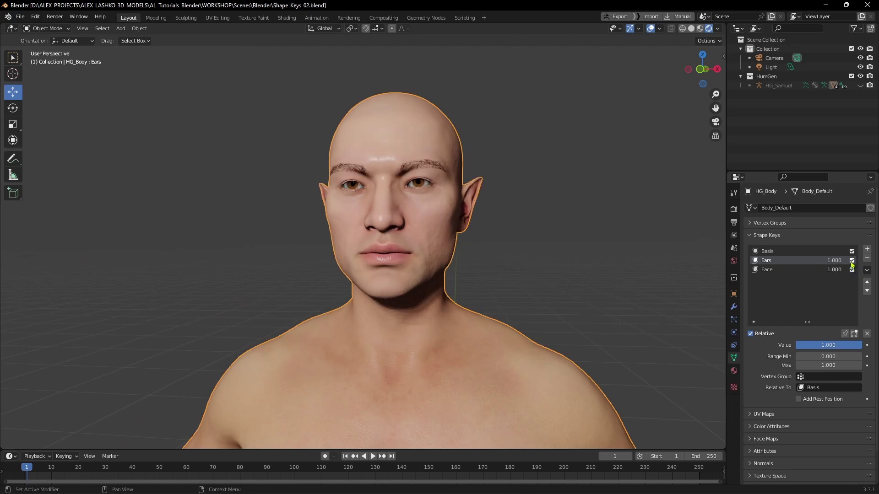
# - Compare a three-quarter view with Ears and Face off, then re-enable both shape keys
pyautogui.moveTo(526, 268); pyautogui.dragTo(677, 292, button='middle')
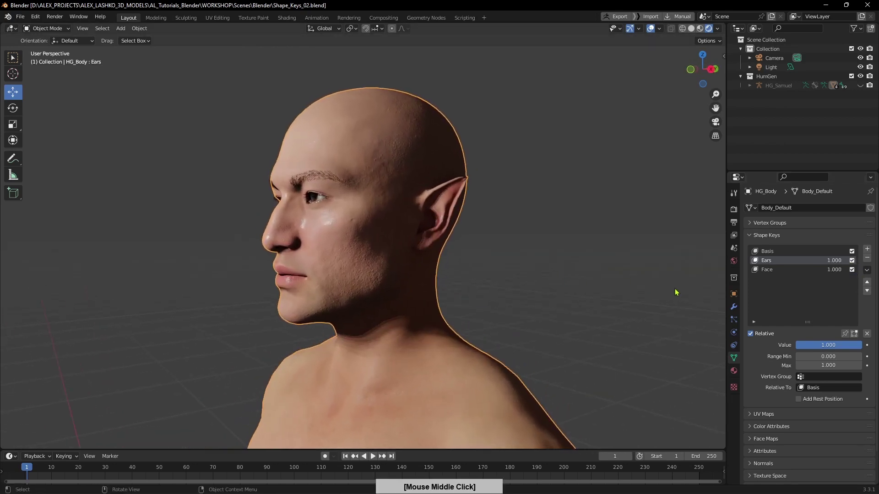
pyautogui.click(852, 261)
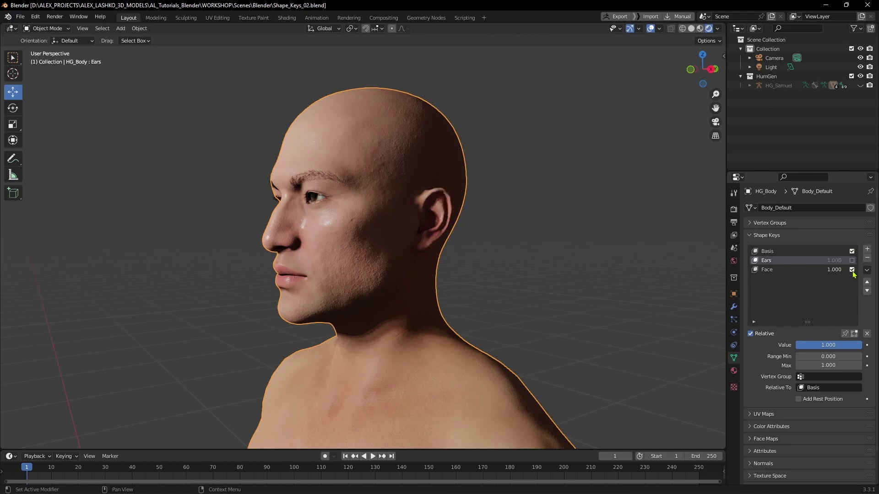
pyautogui.click(852, 270)
pyautogui.moveTo(603, 266); pyautogui.dragTo(613, 264, button='middle')
pyautogui.click(851, 260)
pyautogui.click(852, 269)
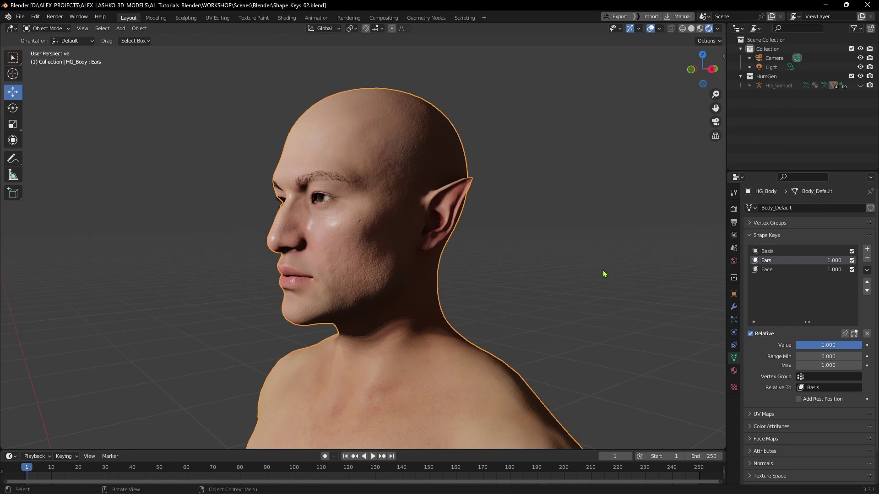
pyautogui.moveTo(603, 274); pyautogui.dragTo(584, 283, button='middle')
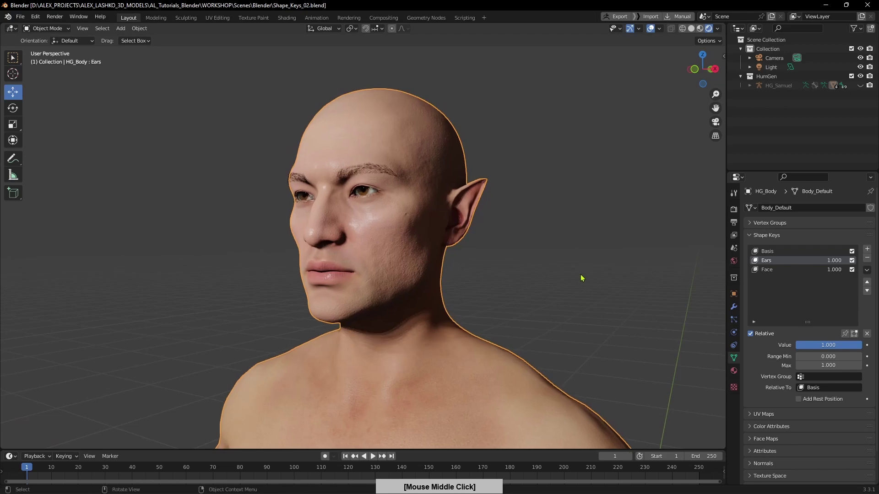